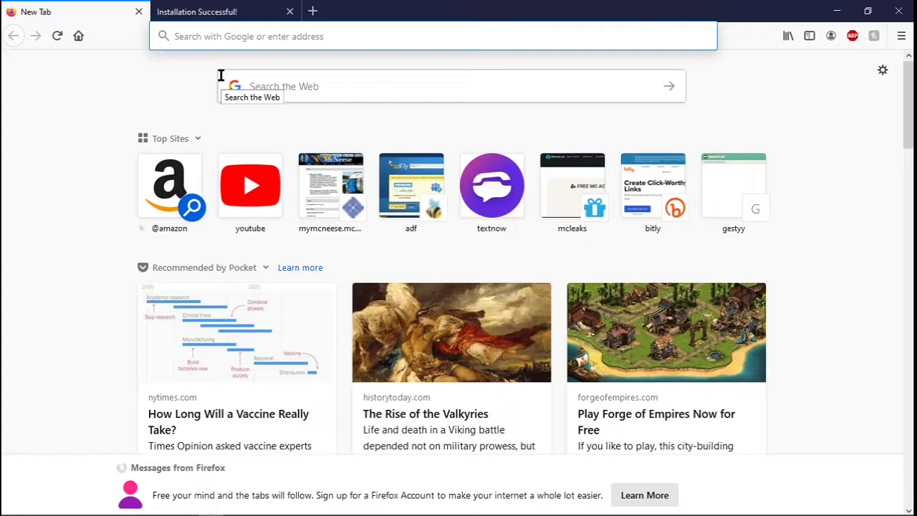
- Search the web for "tor browser" and open the Tor Project's Download Tor Browser page
type("tior")
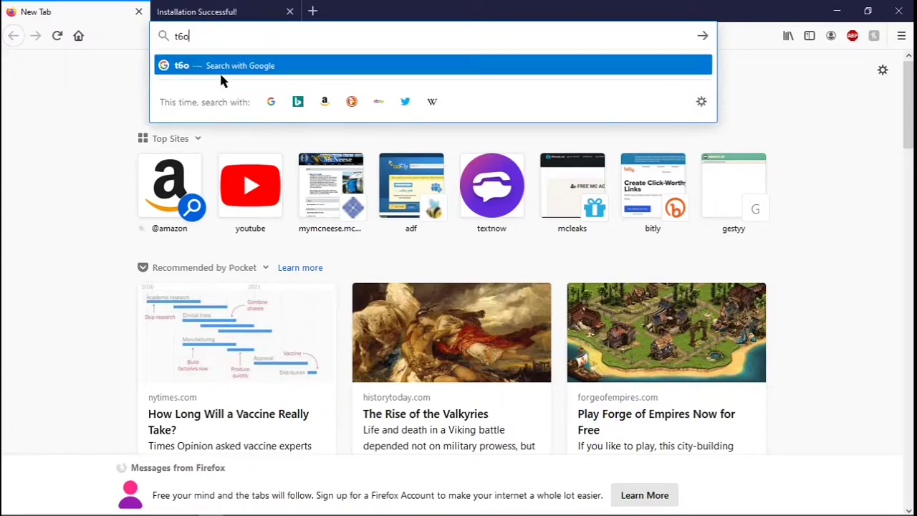
key("BackSpace")
key("BackSpace")
key("BackSpace")
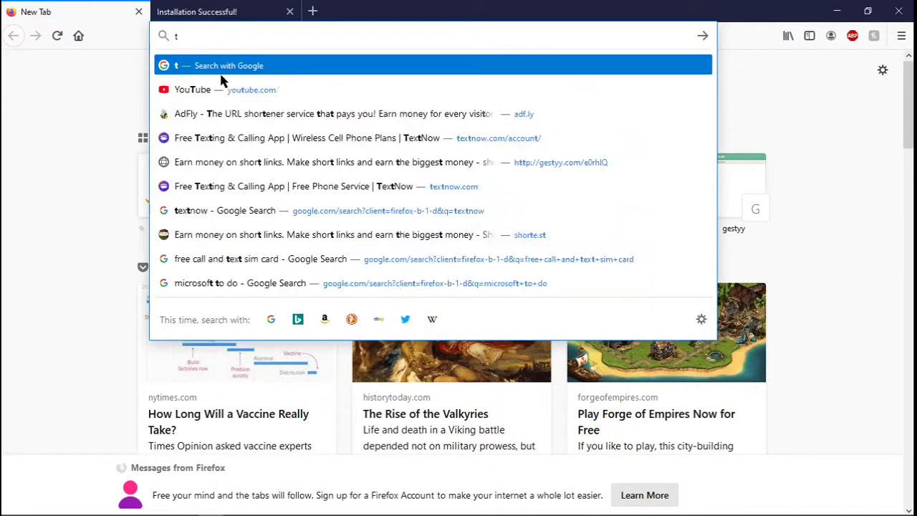
type("or browser")
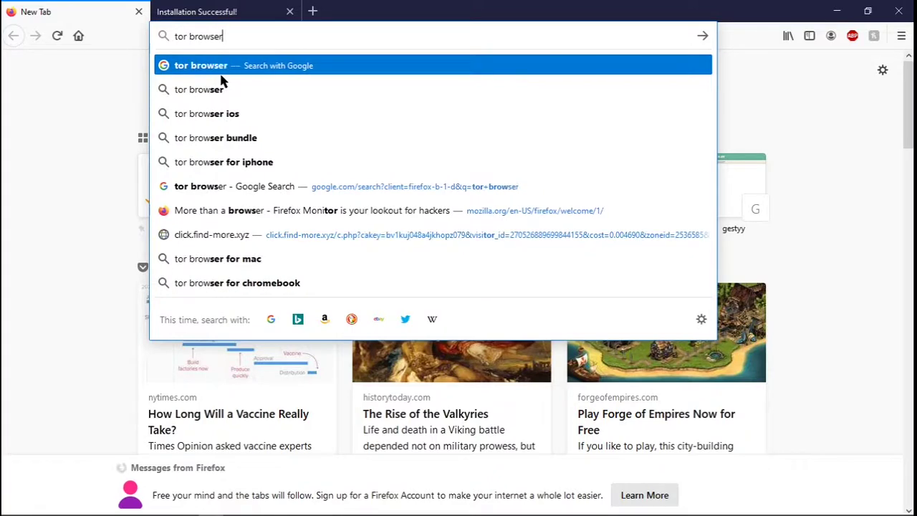
key("Return")
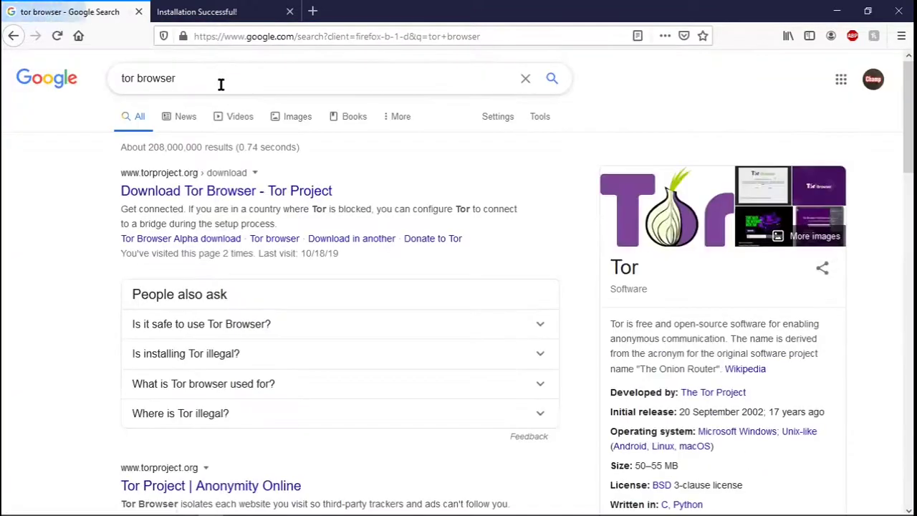
left_click(230, 192)
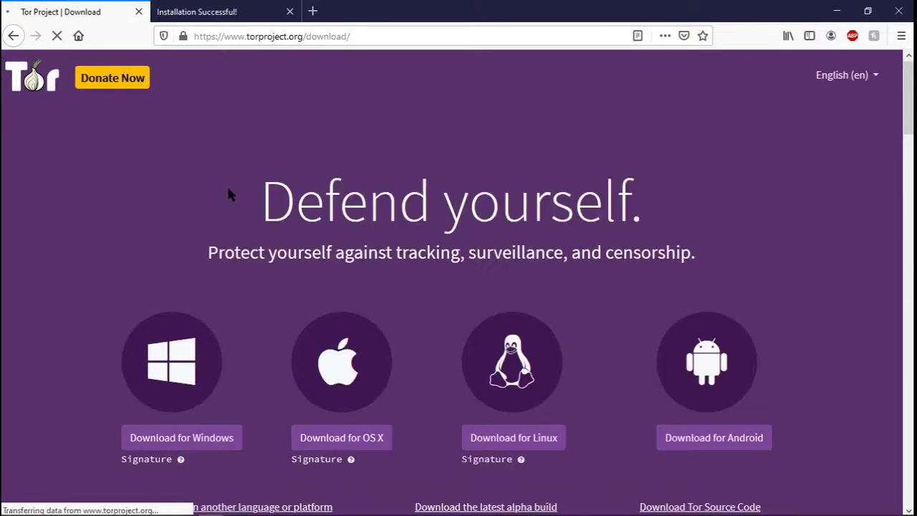
- Download the Windows version of Tor Browser and save the installer file torbrowser-install-win64-9.0.9_en-US.exe
scroll(226, 187, "down", 2)
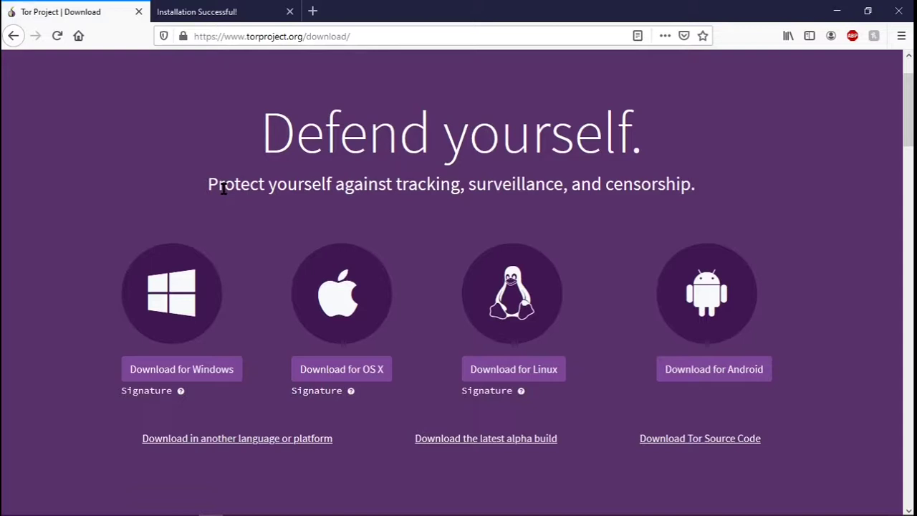
left_click(144, 371)
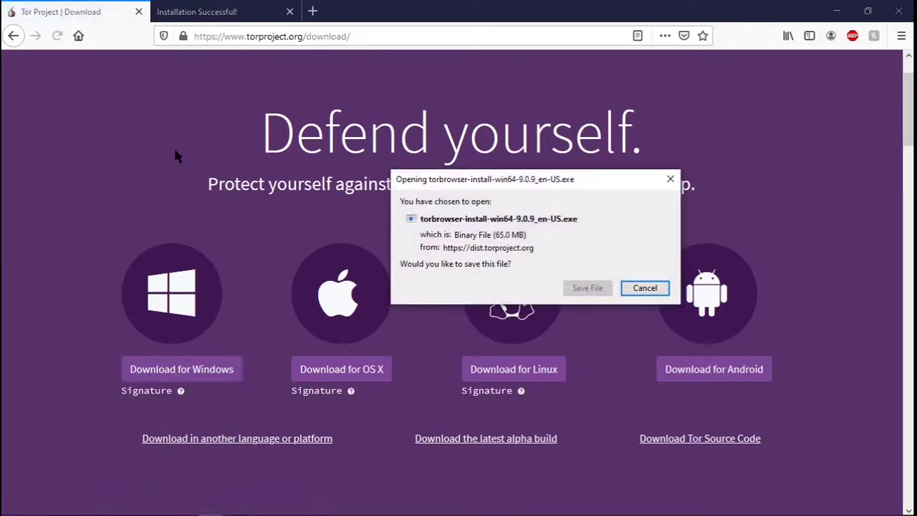
left_click(588, 288)
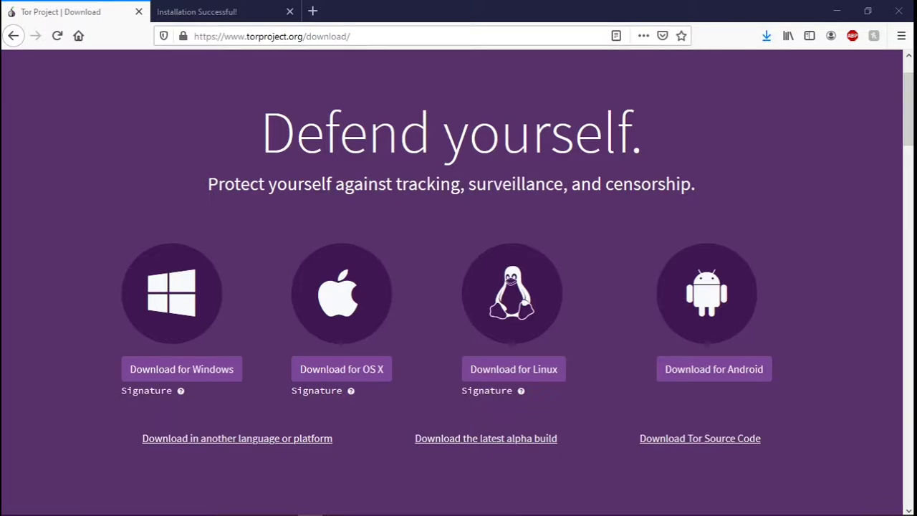
- Run the downloaded Tor Browser installer in English and install it to the default Tor Browser folder on the Desktop
left_click(766, 36)
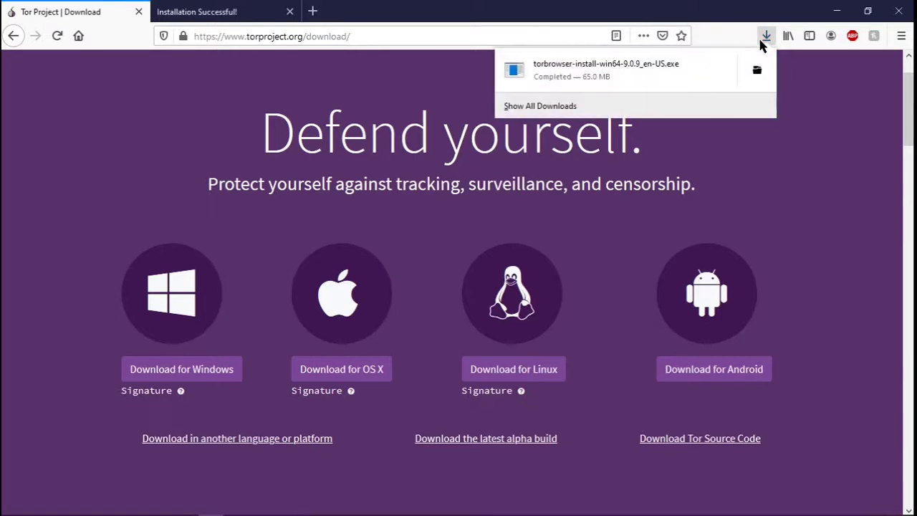
left_click(679, 68)
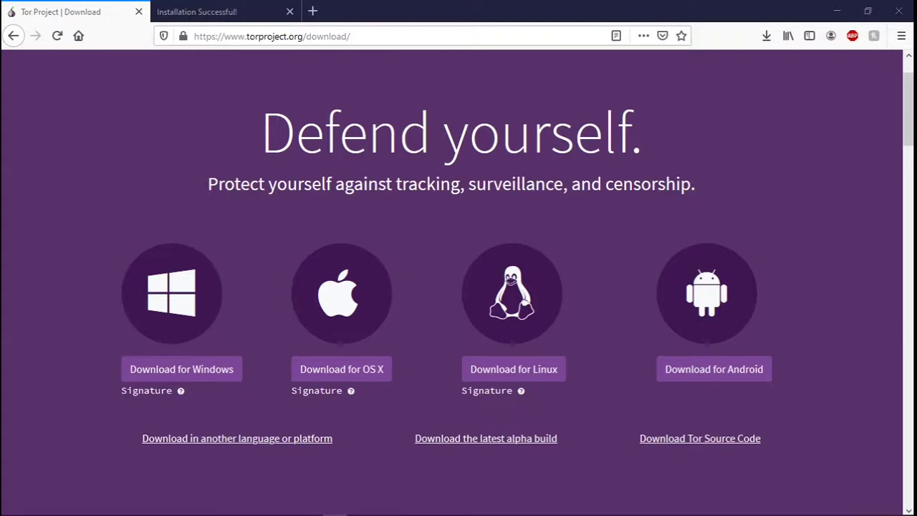
left_click_drag(379, 267, 501, 166)
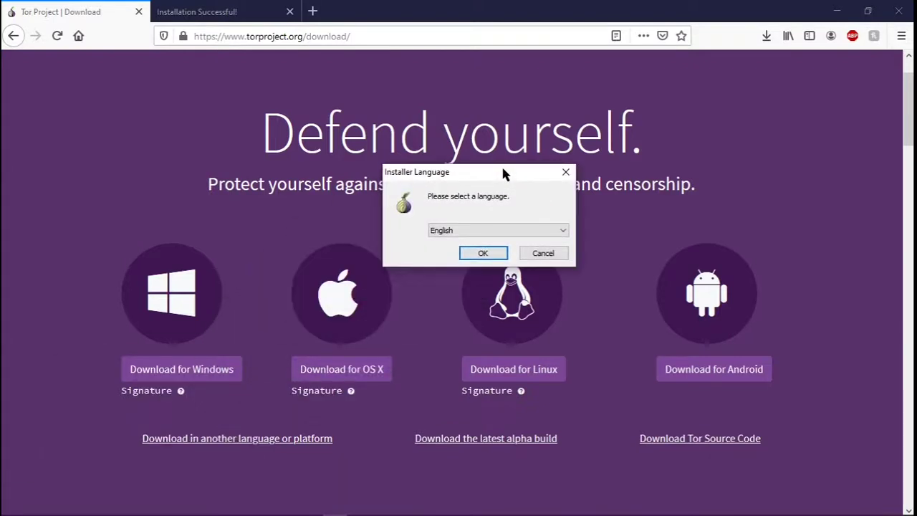
left_click(483, 253)
left_click_drag(137, 284, 381, 105)
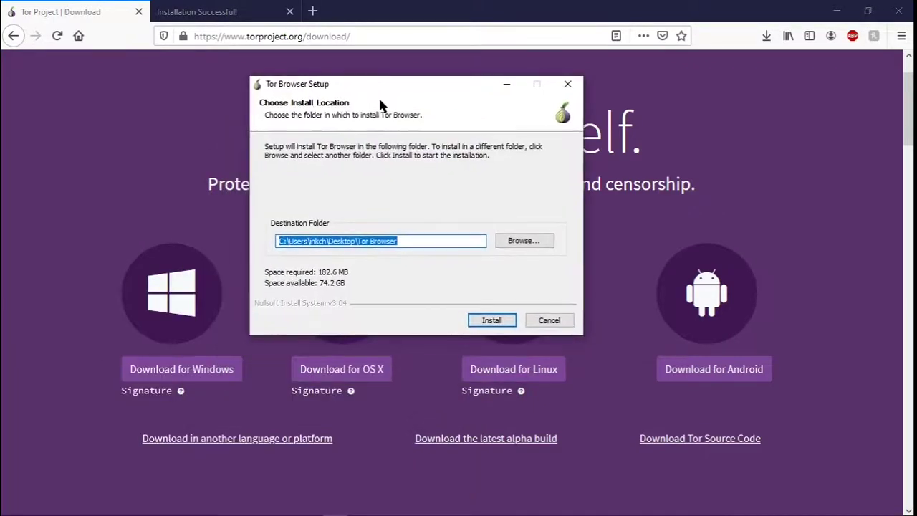
left_click(487, 320)
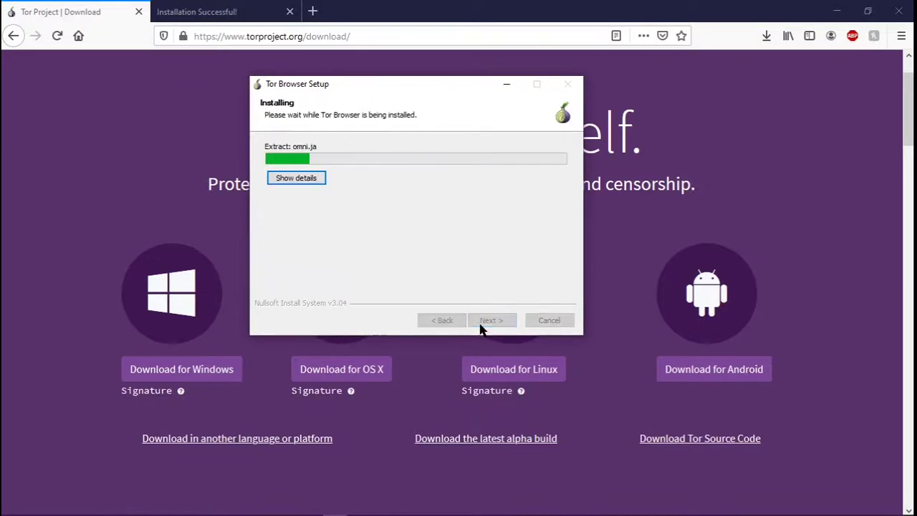
- Close both open Firefox tabs, switch to Tor Browser's connection window and connect to the Tor network
left_click(139, 11)
left_click(138, 12)
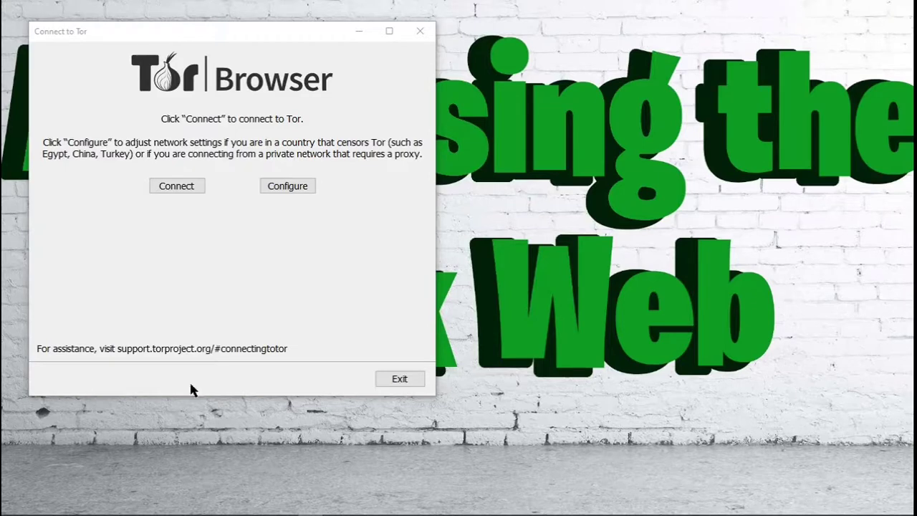
left_click(176, 33)
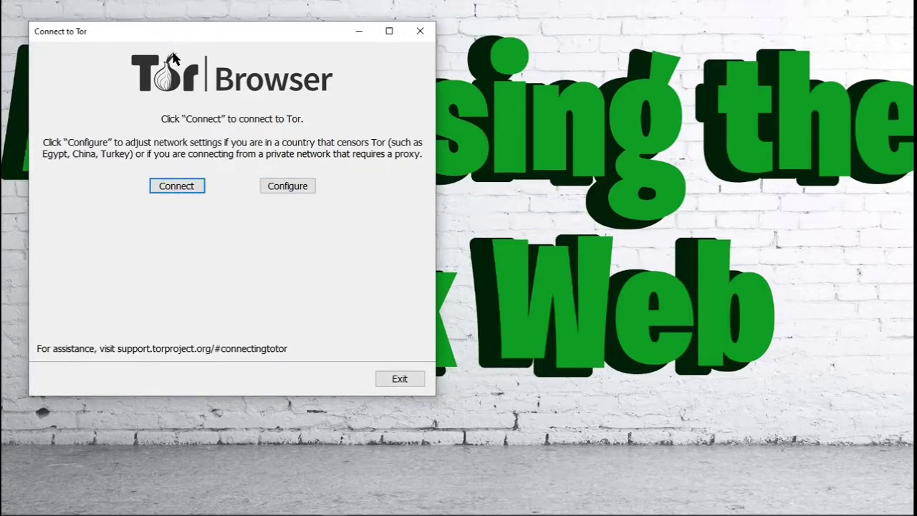
left_click(190, 185)
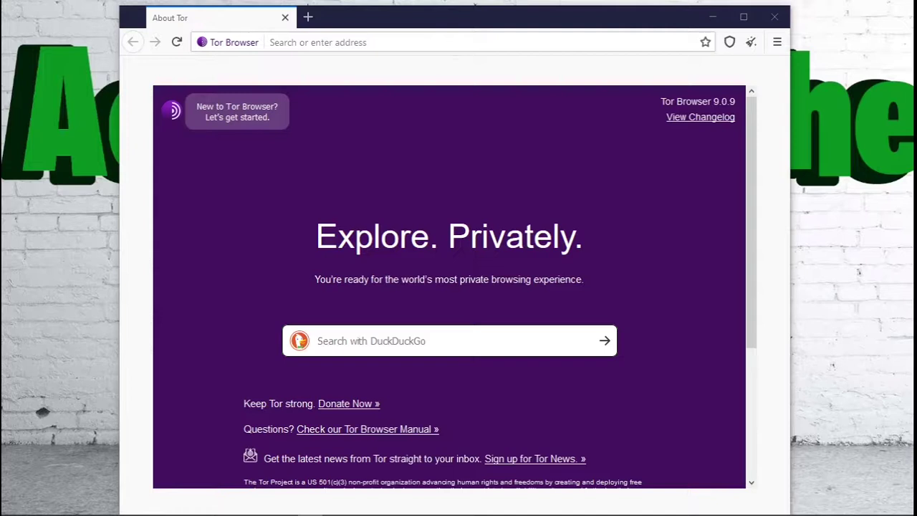
left_click(516, 43)
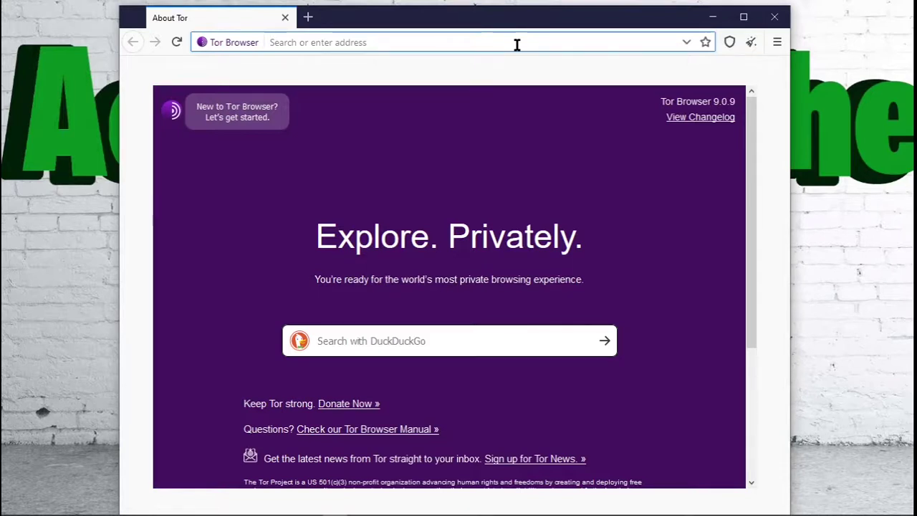
type("htt")
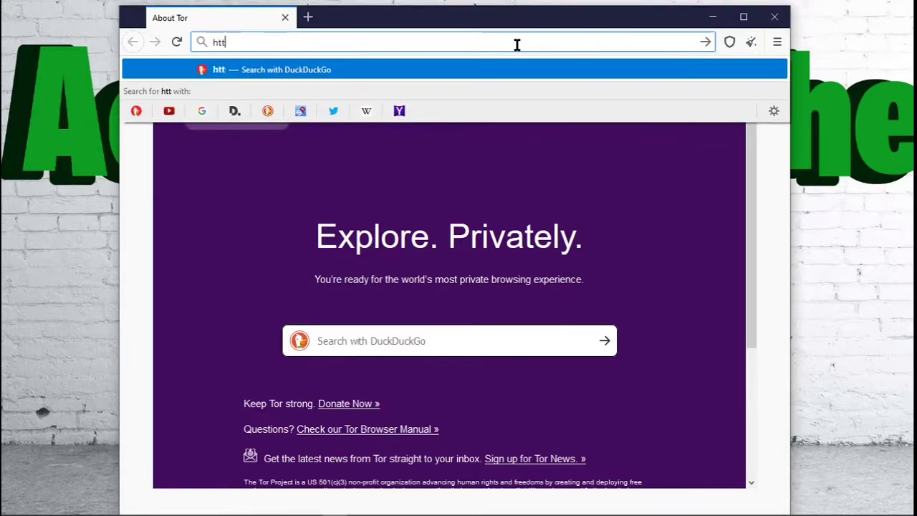
type("p:")
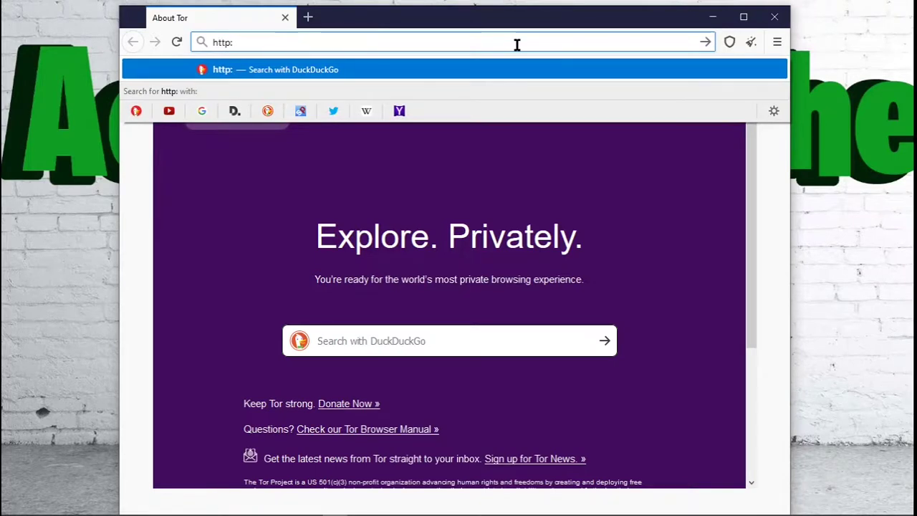
type("//")
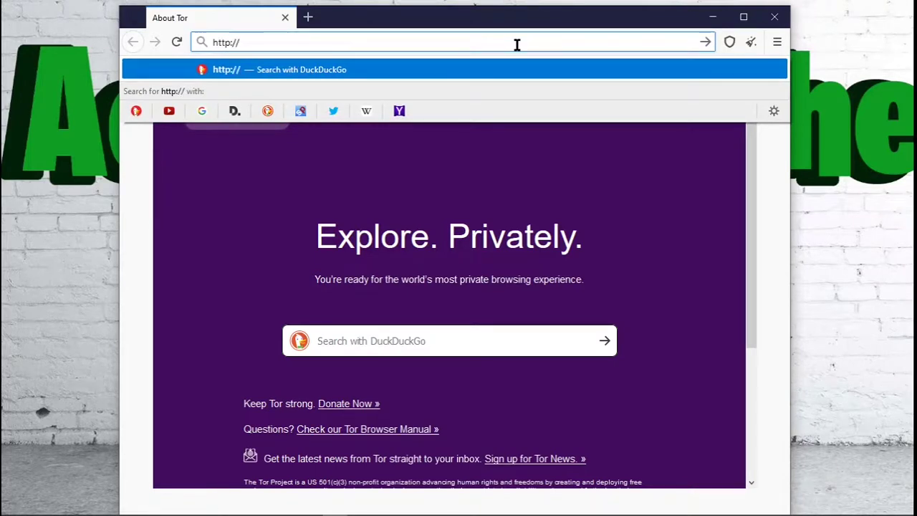
type("cnkj")
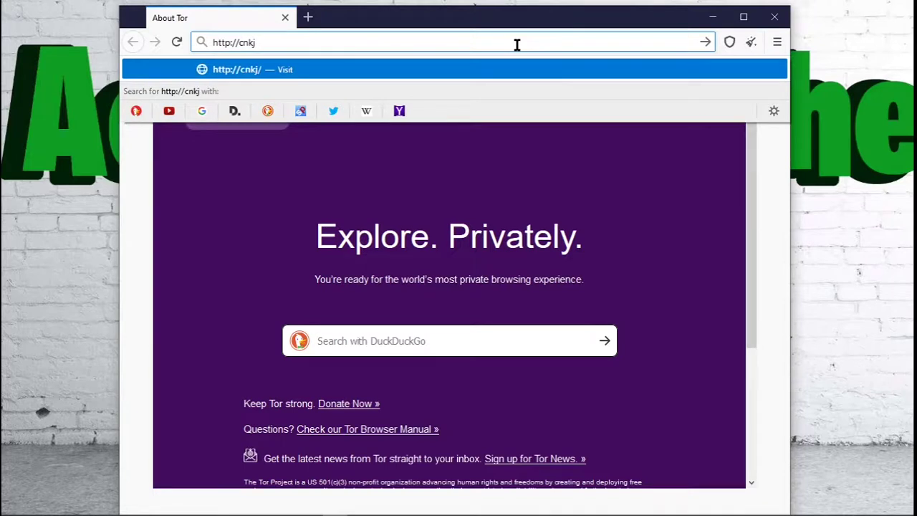
type("6ni")
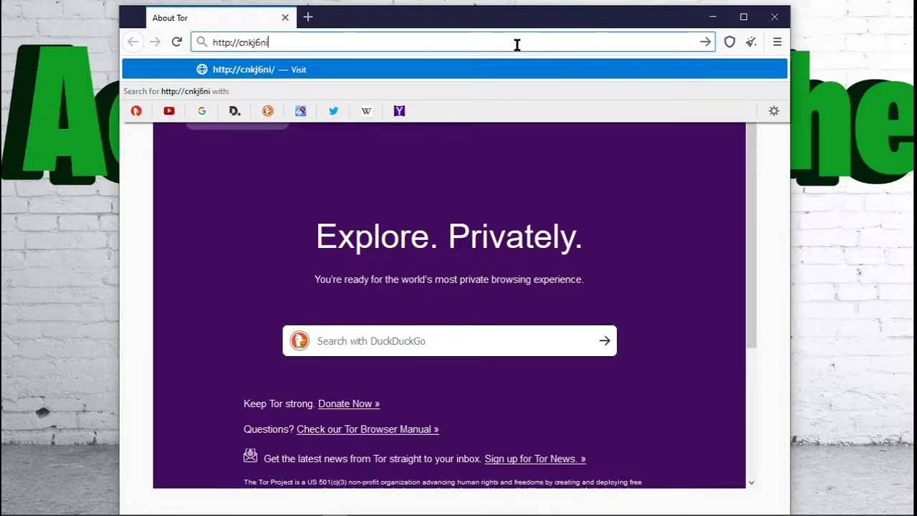
type("ppub")
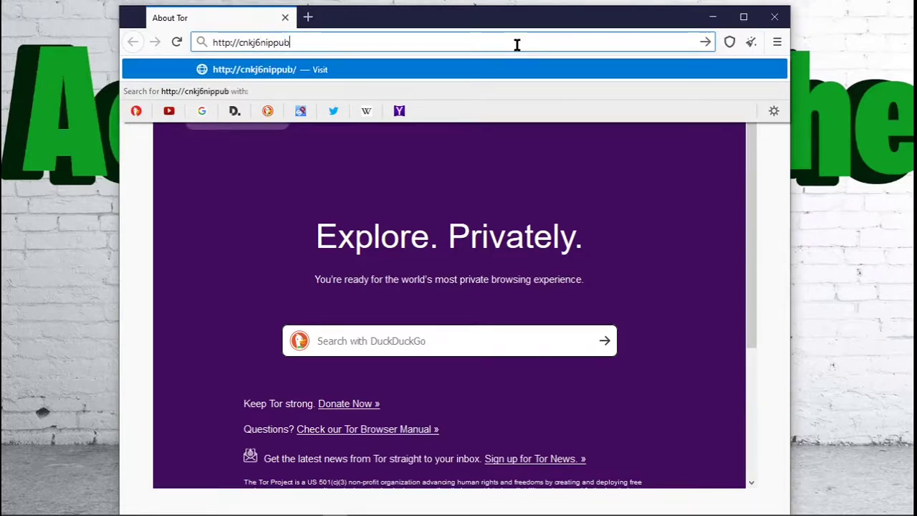
type("gycu")
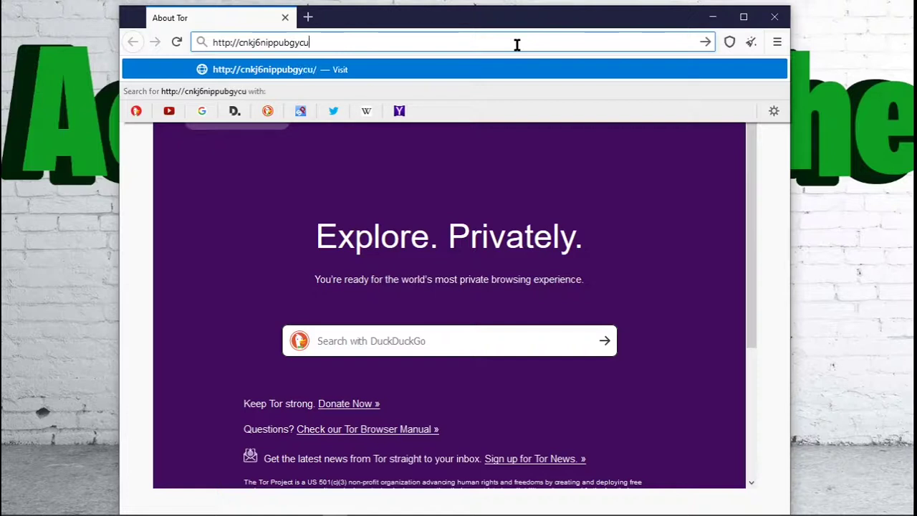
type("j.onion")
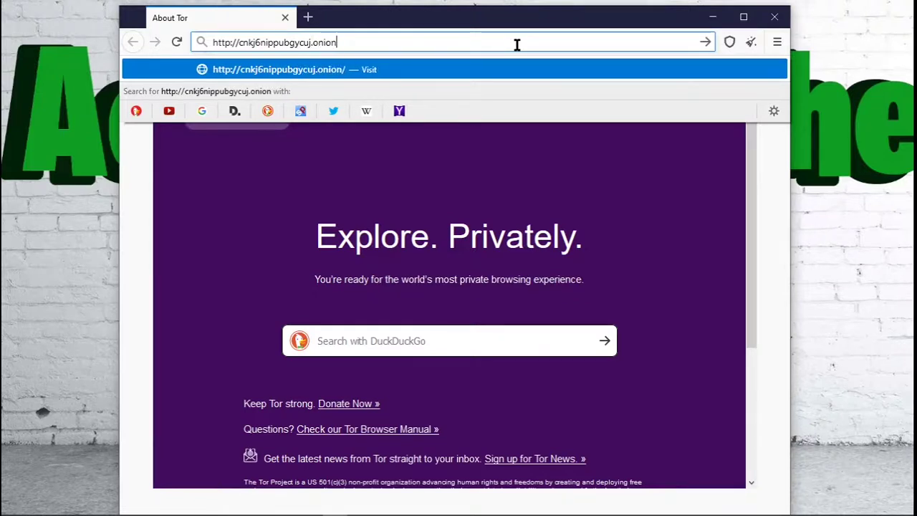
key("Return")
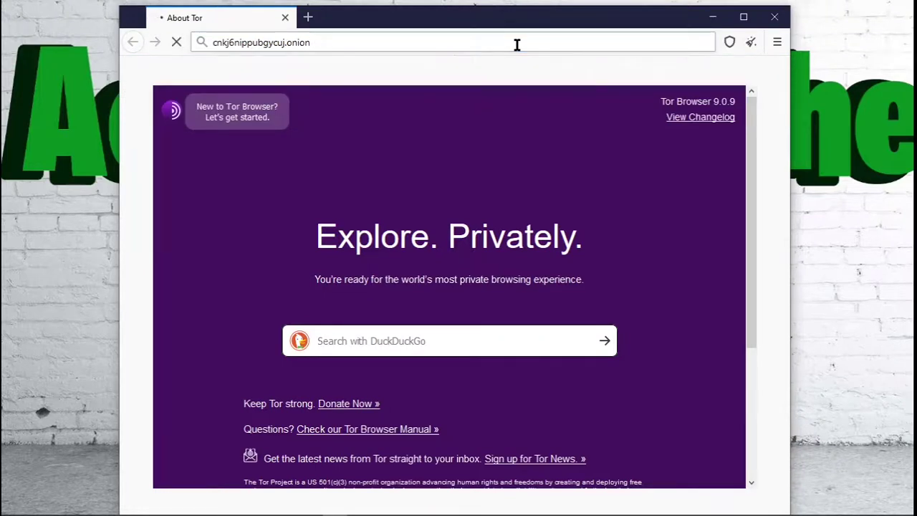